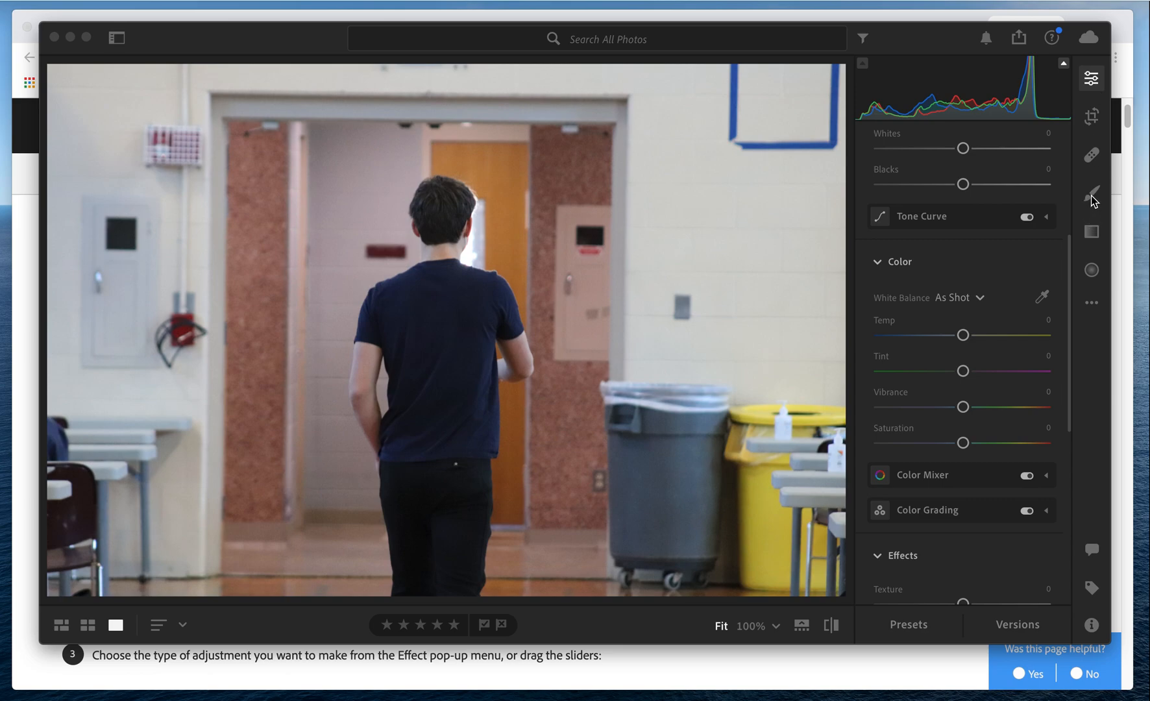
Activate the Brush tool, expand its brush options and set the brush size to 32.8.
left_click(1091, 195)
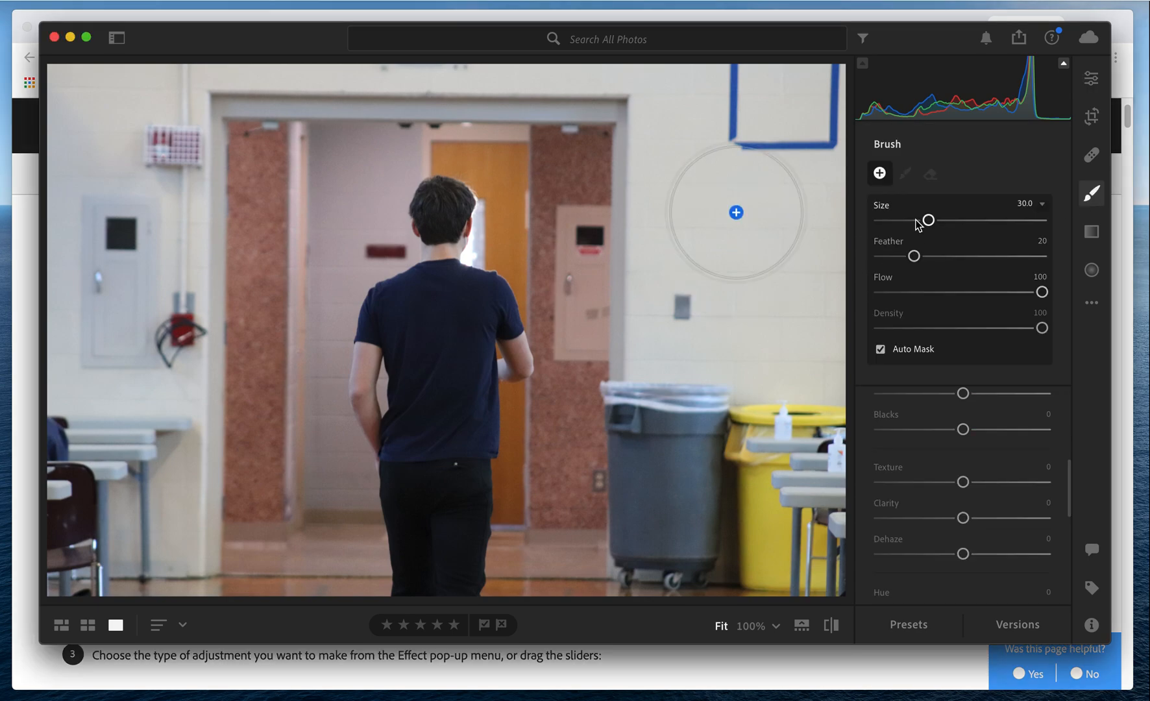
left_click(1043, 204)
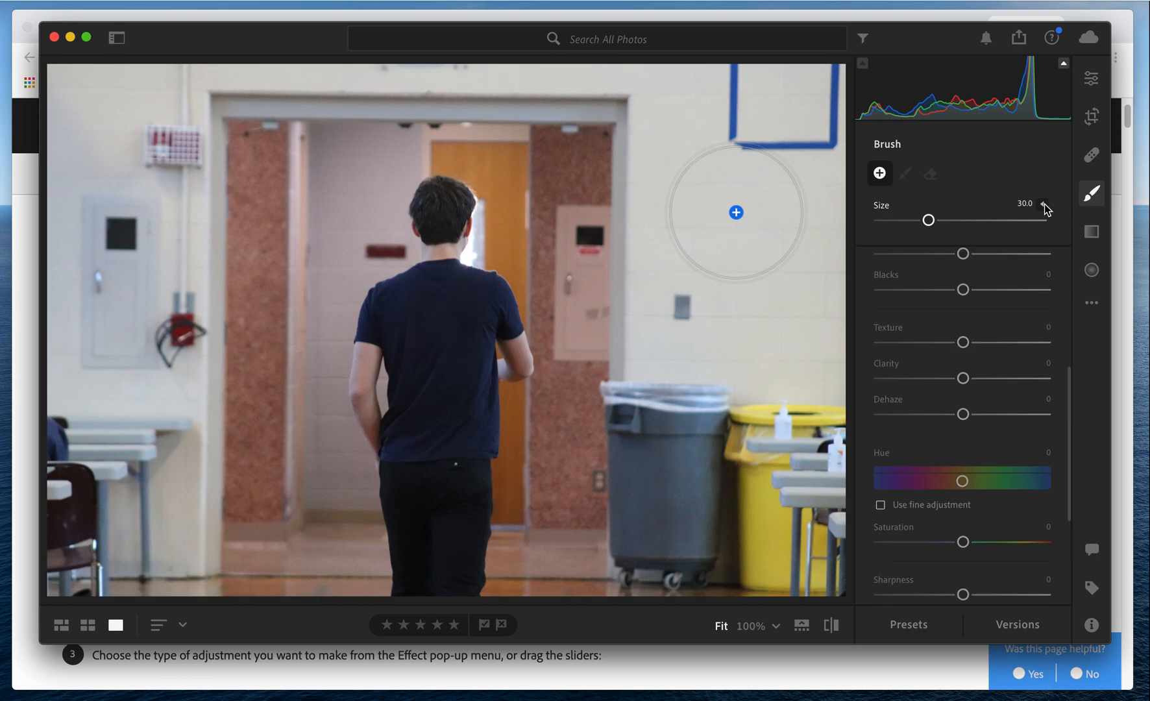
left_click(1043, 204)
left_click(1044, 204)
left_click(1043, 205)
left_click(1043, 205)
left_click(1042, 205)
mouse_move(929, 221)
left_mouse_down()
mouse_move(942, 259)
mouse_move(993, 258)
mouse_move(937, 264)
left_mouse_up()
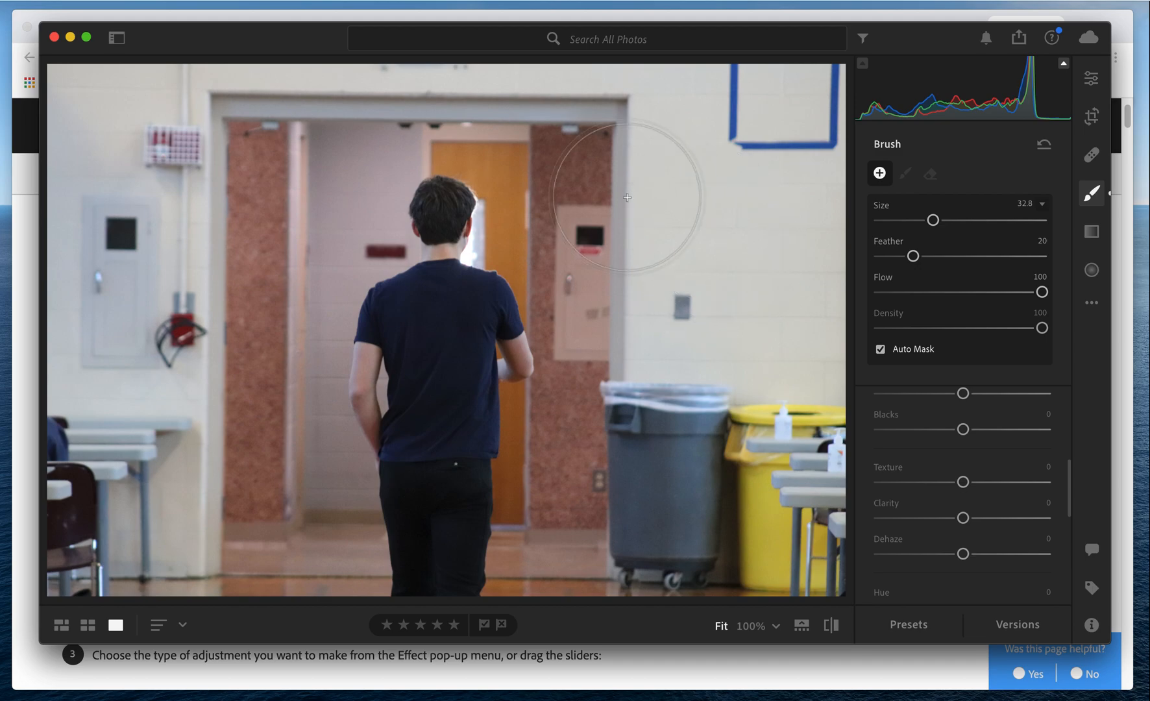
Start a brush mask on the wall beside the doorway and show the mask overlay.
left_click(670, 162)
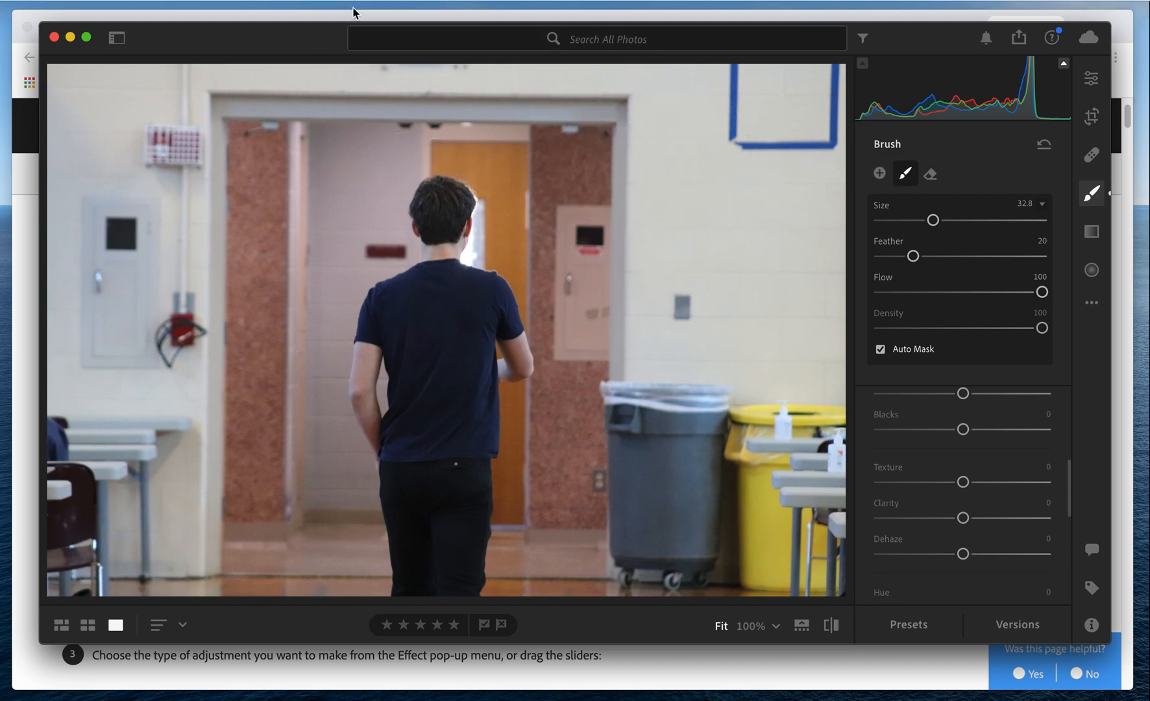
left_click(277, 1)
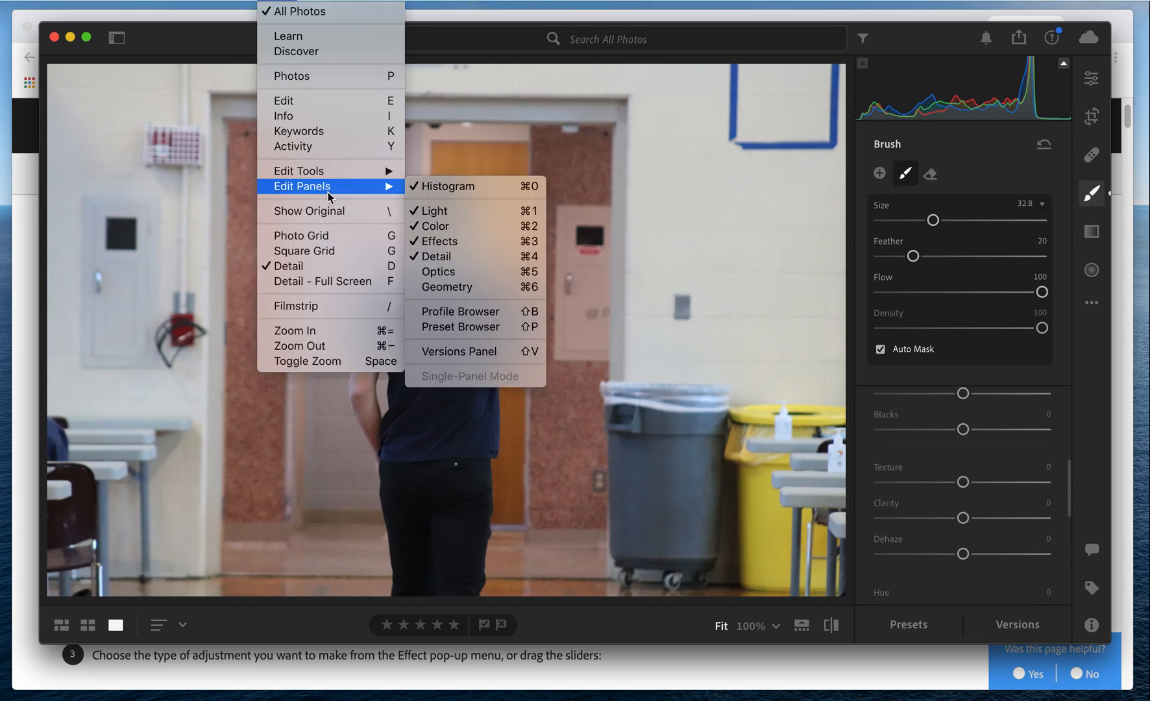
mouse_move(331, 172)
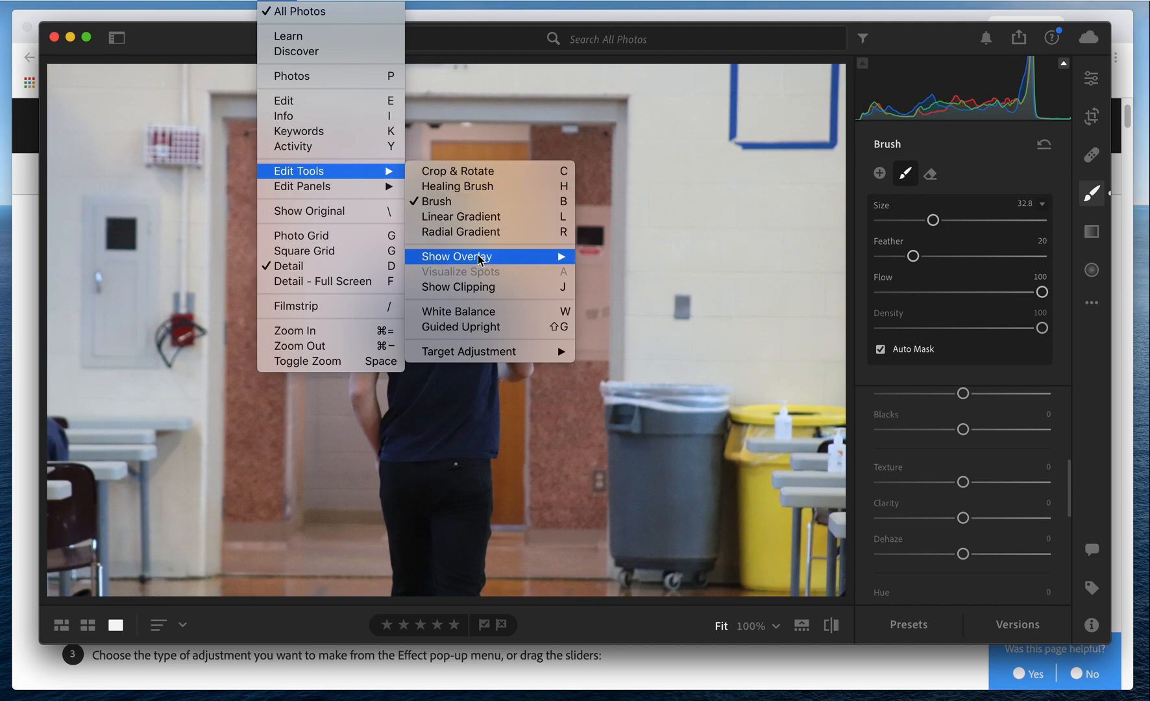
mouse_move(478, 258)
left_click(610, 272)
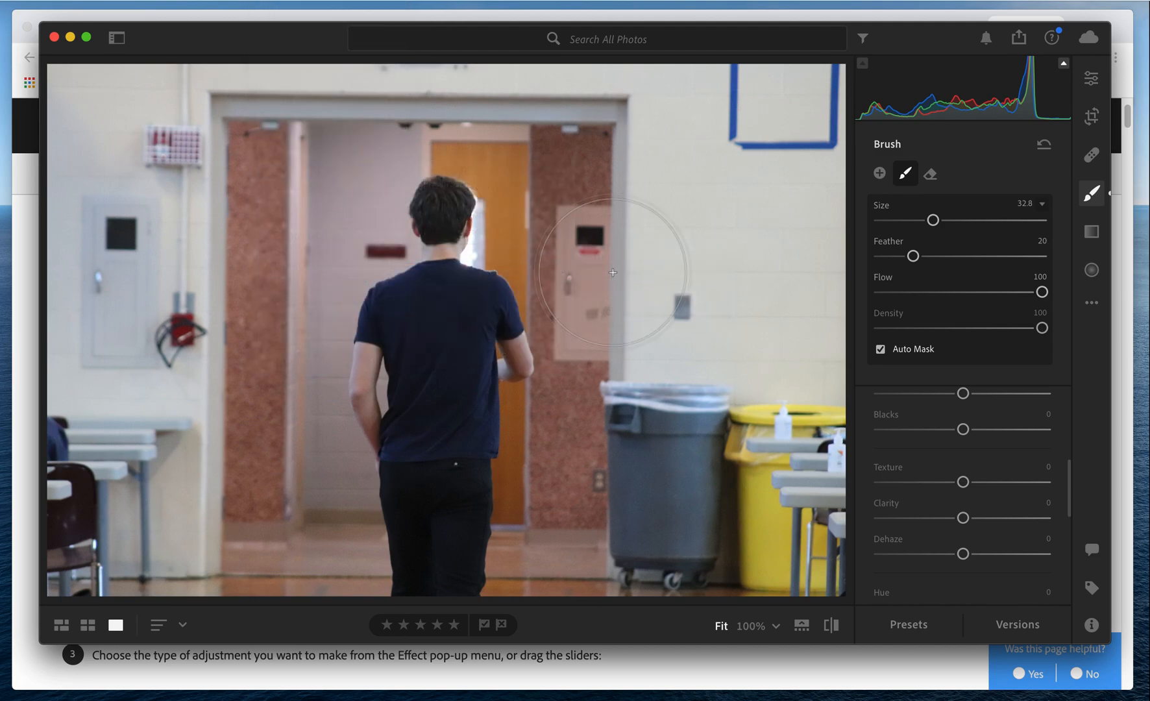
Paint the mask over the walls, tables, bins and door frame surrounding the man.
mouse_move(680, 308)
left_mouse_down()
mouse_move(646, 364)
mouse_move(679, 453)
mouse_move(795, 420)
mouse_move(782, 554)
mouse_move(702, 488)
mouse_move(629, 526)
mouse_move(616, 501)
mouse_move(676, 582)
mouse_move(760, 569)
mouse_move(614, 557)
mouse_move(603, 494)
mouse_move(585, 586)
mouse_move(624, 374)
mouse_move(622, 261)
mouse_move(604, 198)
mouse_move(634, 353)
mouse_move(643, 351)
mouse_move(603, 91)
mouse_move(583, 89)
mouse_move(774, 97)
mouse_move(788, 116)
mouse_move(796, 99)
mouse_move(815, 100)
mouse_move(503, 52)
mouse_move(388, 61)
mouse_move(554, 95)
mouse_move(443, 72)
mouse_move(136, 97)
mouse_move(206, 114)
mouse_move(111, 194)
mouse_move(174, 133)
mouse_move(242, 214)
mouse_move(231, 178)
mouse_move(310, 133)
mouse_move(213, 308)
mouse_move(60, 278)
mouse_move(119, 363)
mouse_move(237, 436)
mouse_move(243, 403)
mouse_move(285, 589)
mouse_move(194, 536)
mouse_move(61, 520)
mouse_move(72, 447)
mouse_move(90, 568)
mouse_move(136, 515)
mouse_move(99, 578)
mouse_move(91, 494)
mouse_move(52, 397)
mouse_move(54, 467)
mouse_move(51, 410)
mouse_move(120, 240)
left_mouse_up()
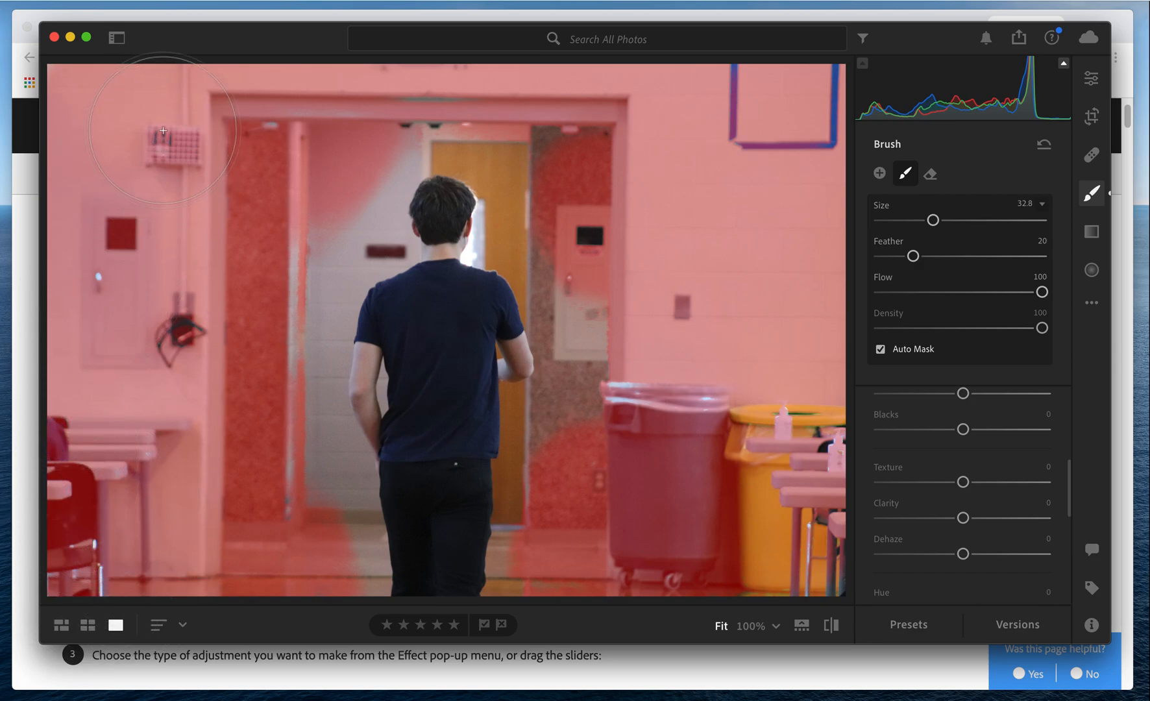
mouse_move(789, 109)
left_mouse_down()
mouse_move(836, 144)
mouse_move(834, 68)
mouse_move(835, 117)
mouse_move(730, 68)
mouse_move(724, 128)
left_mouse_up()
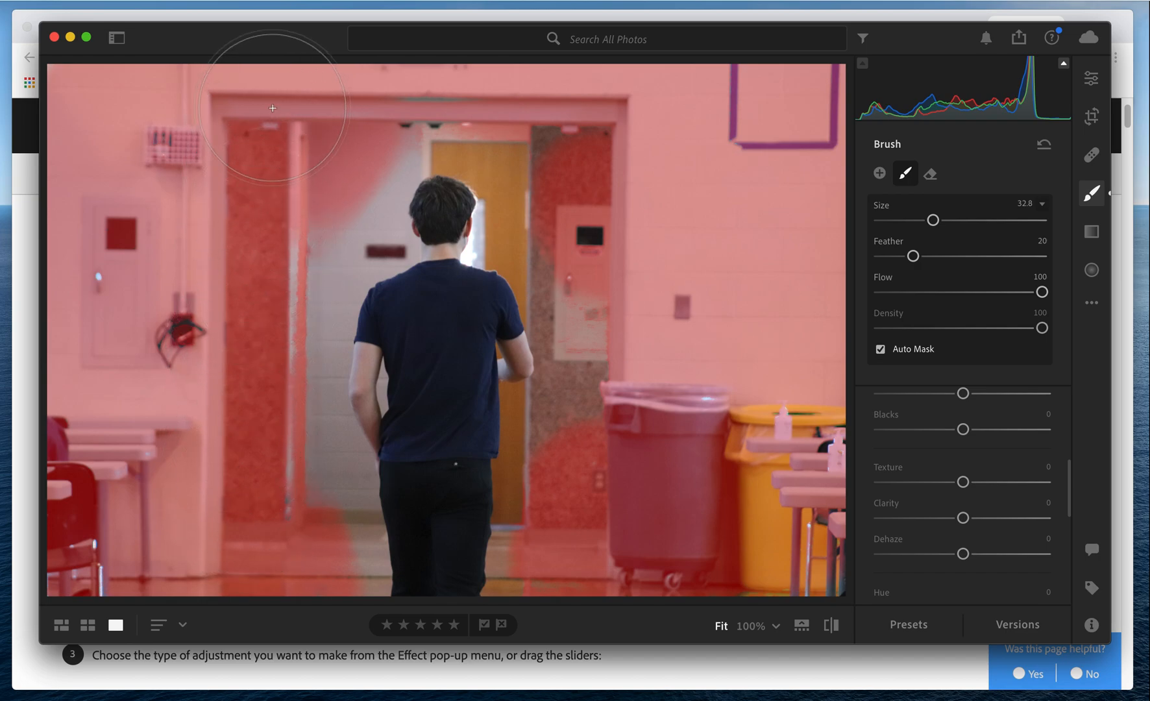
left_click_drag(420, 96, 437, 93)
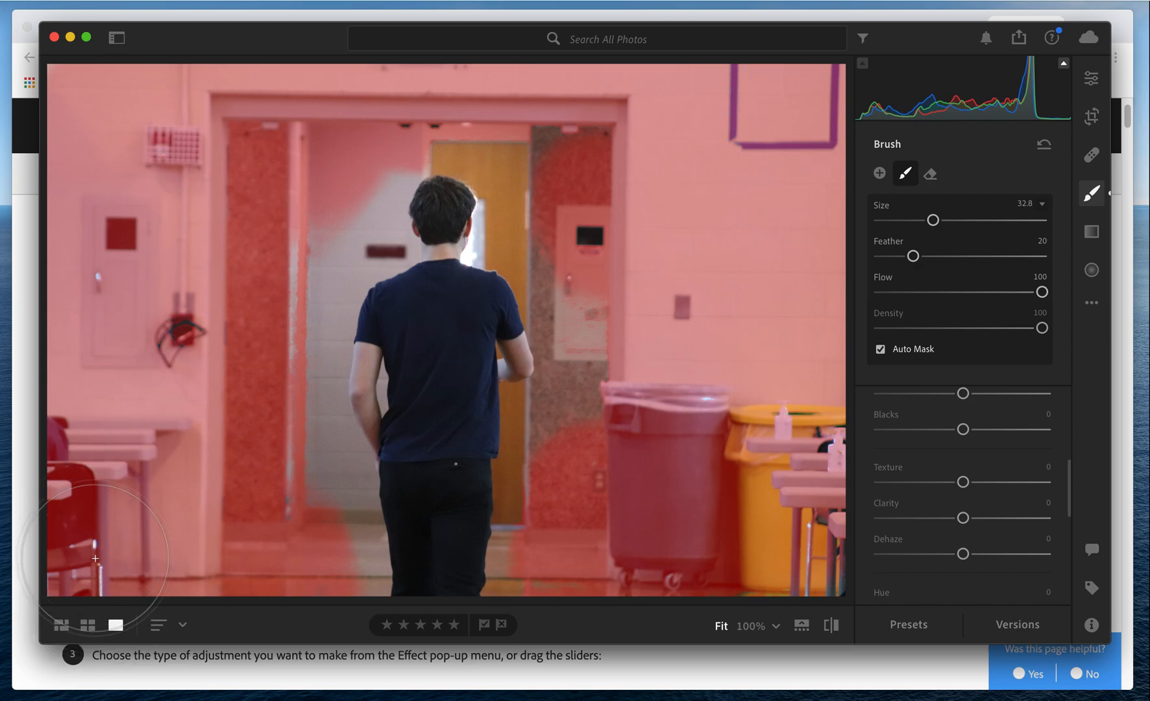
Reduce the brush size to 19 and extend the mask through the doorway area on both sides of the man.
scroll(301, 455, "down", 10)
scroll(301, 455, "down", 2)
mouse_move(307, 471)
left_mouse_down()
mouse_move(316, 505)
mouse_move(292, 388)
mouse_move(294, 279)
mouse_move(313, 232)
mouse_move(347, 235)
mouse_move(351, 196)
left_mouse_up()
mouse_move(335, 250)
left_mouse_down()
mouse_move(312, 292)
mouse_move(302, 377)
mouse_move(334, 603)
mouse_move(334, 564)
left_mouse_up()
mouse_move(576, 477)
left_mouse_down()
mouse_move(535, 598)
mouse_move(552, 516)
mouse_move(548, 446)
mouse_move(612, 403)
mouse_move(553, 425)
mouse_move(608, 373)
mouse_move(608, 354)
mouse_move(576, 279)
mouse_move(594, 350)
mouse_move(552, 236)
mouse_move(526, 222)
mouse_move(520, 234)
mouse_move(540, 189)
mouse_move(534, 167)
mouse_move(473, 108)
mouse_move(534, 174)
mouse_move(479, 126)
mouse_move(425, 123)
mouse_move(462, 128)
left_mouse_up()
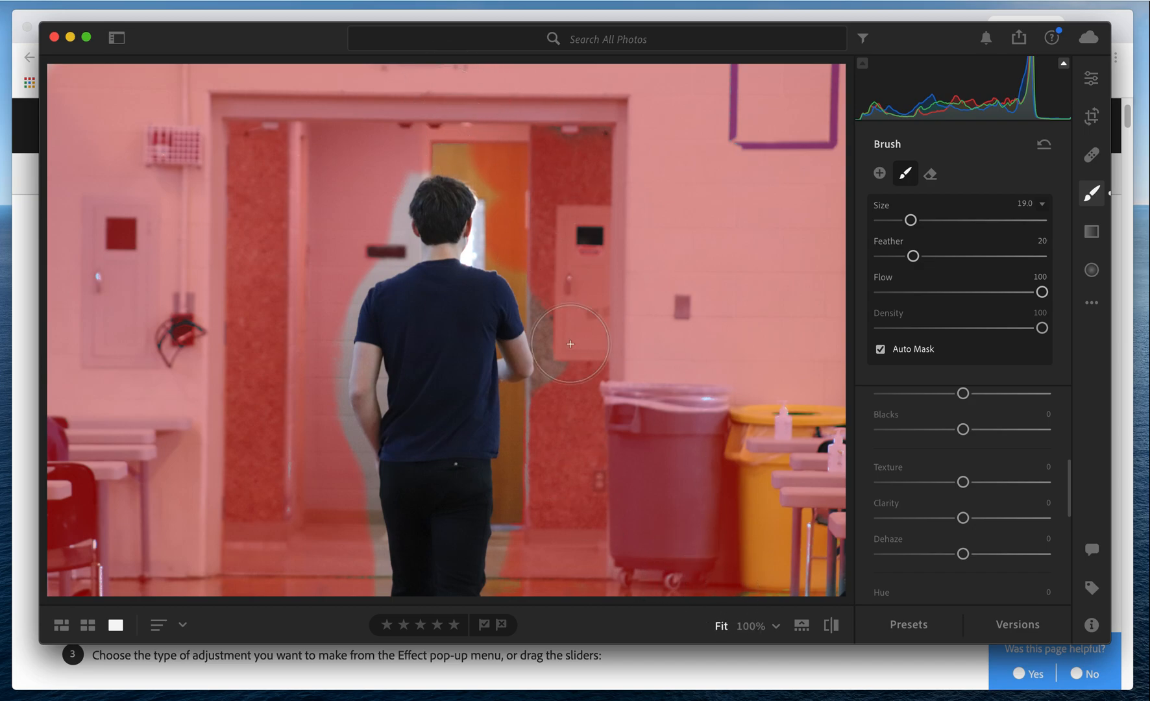
Reduce the brush size to 7 and refine the mask between the man's head, his bent arm and the door at 100% zoom.
left_click(752, 627)
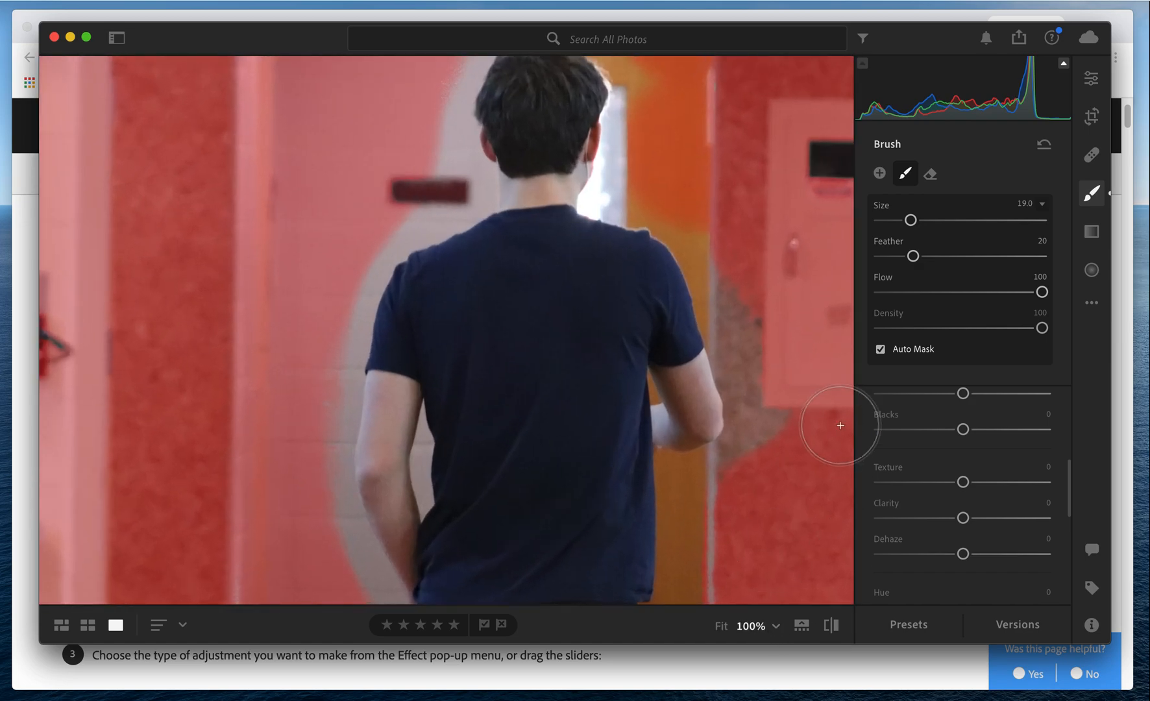
scroll(682, 347, "down", 6)
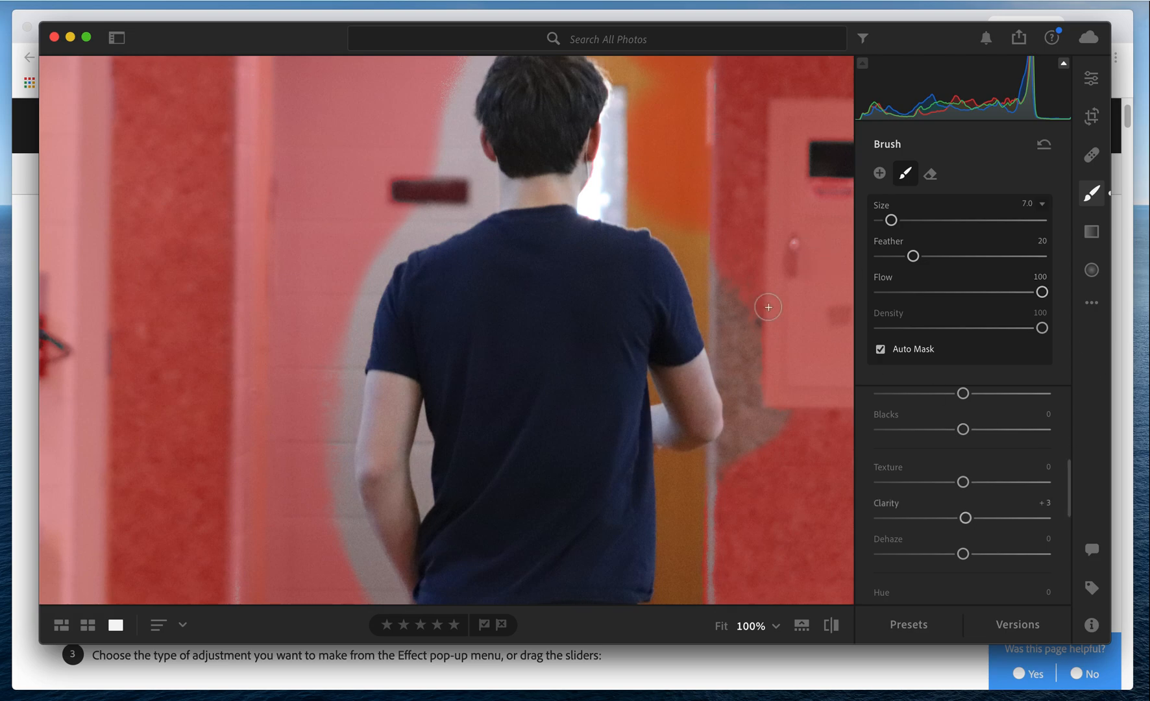
mouse_move(637, 107)
left_mouse_down()
mouse_move(618, 174)
mouse_move(710, 248)
mouse_move(712, 234)
mouse_move(783, 420)
left_mouse_up()
left_click(721, 625)
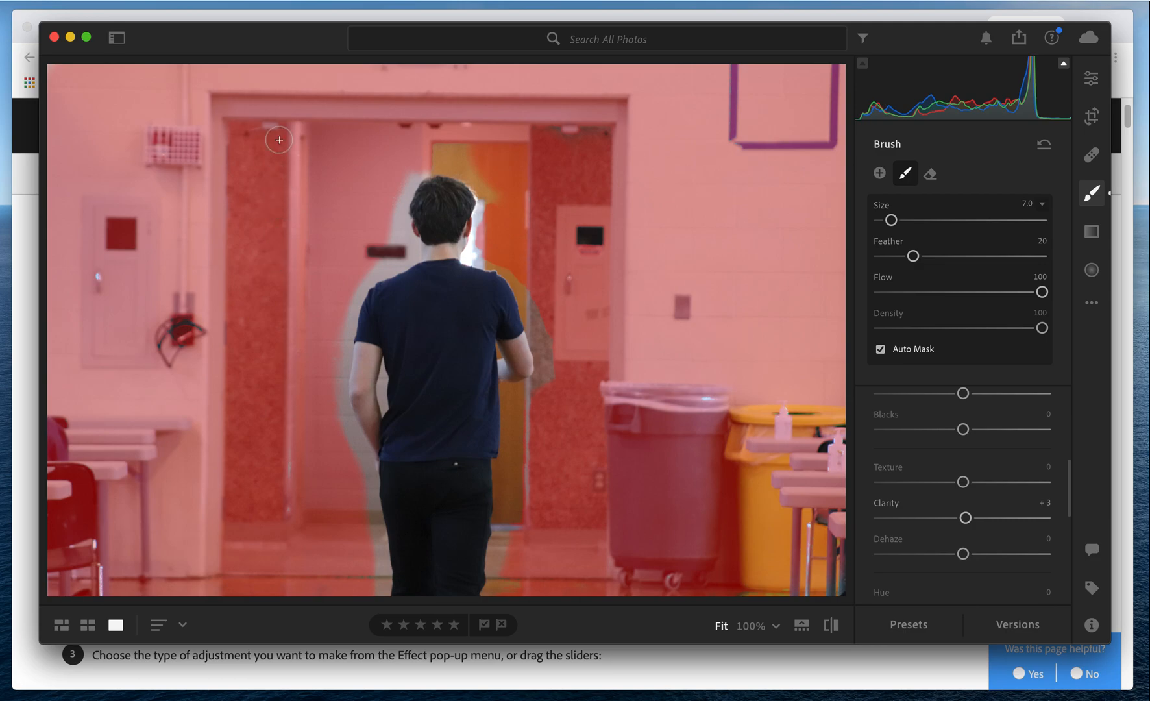
Hide the mask overlay of the brush adjustment.
left_click(282, 0)
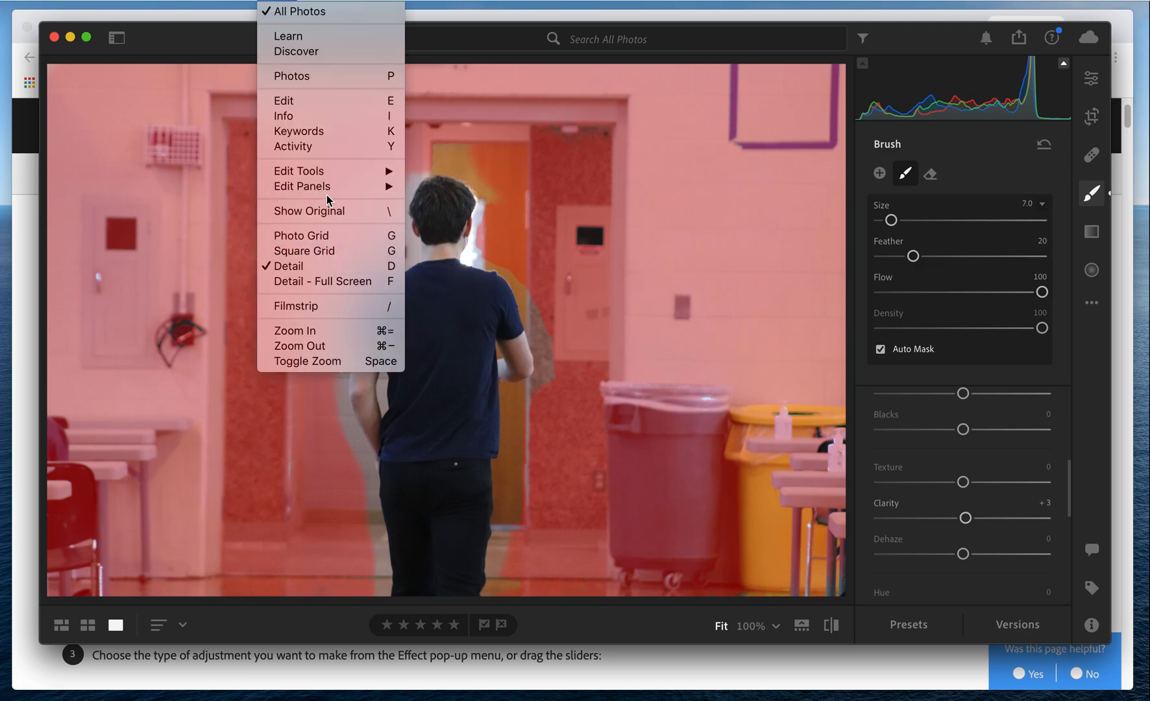
mouse_move(334, 172)
mouse_move(470, 259)
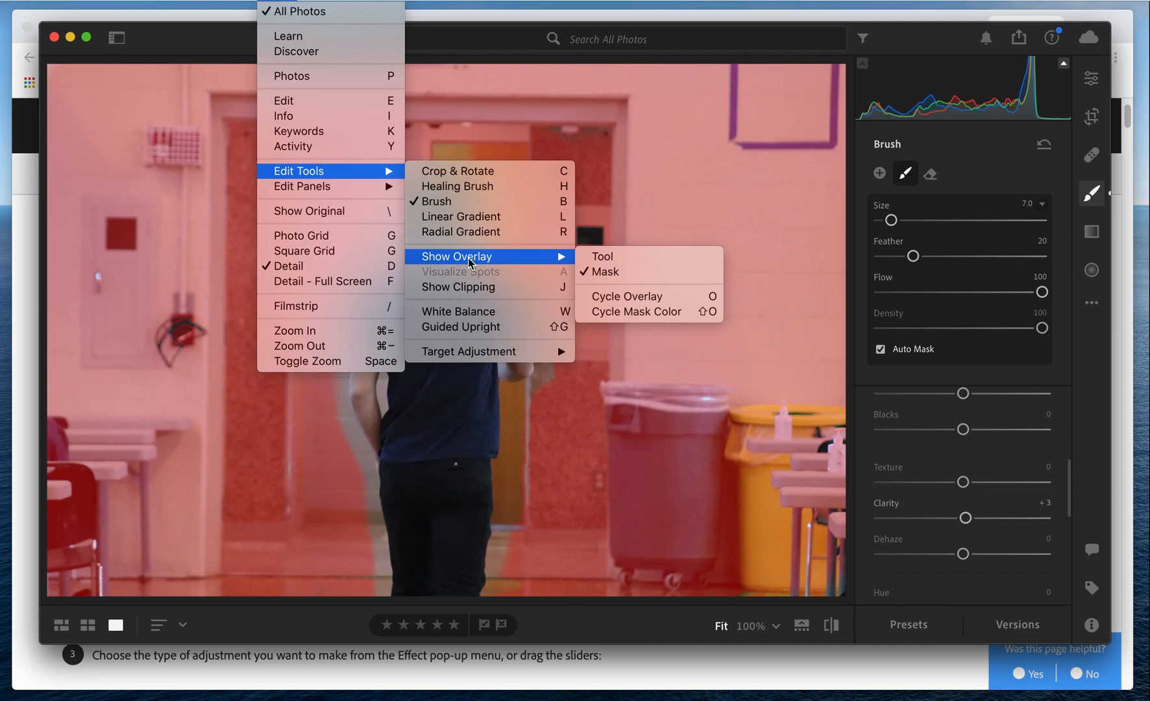
left_click(630, 272)
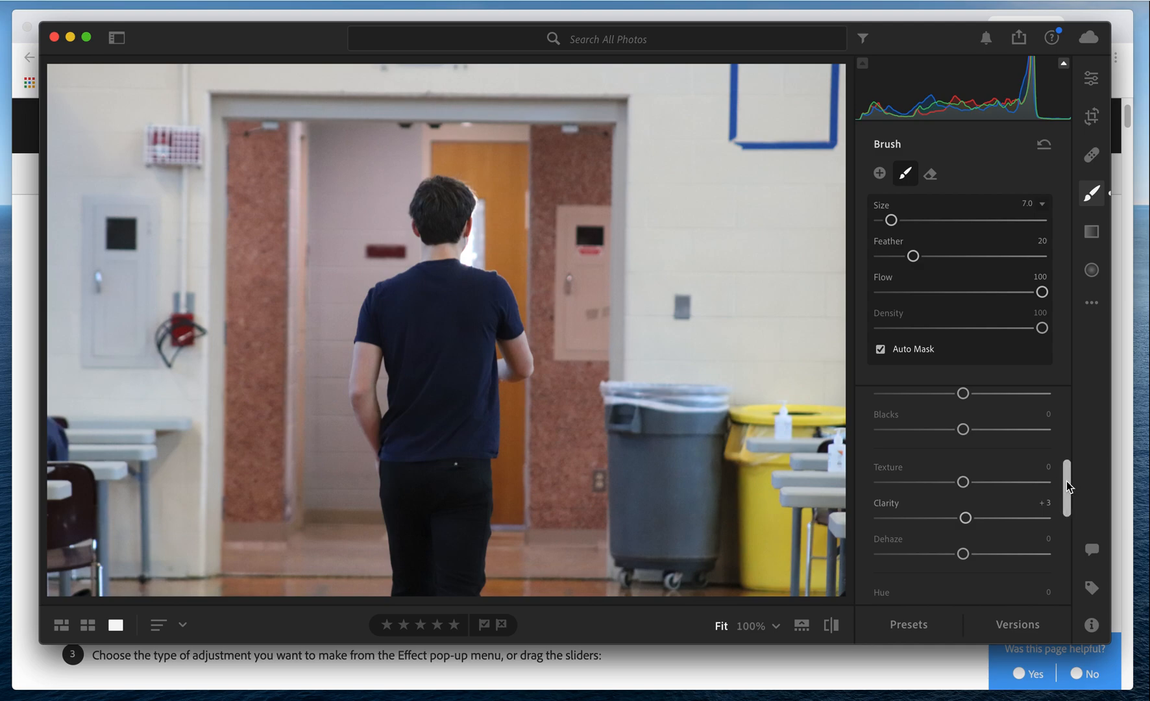
Lower the Clarity of the masked background to -36.
mouse_move(1066, 481)
left_mouse_down()
mouse_move(1066, 397)
mouse_move(1062, 491)
left_mouse_up()
left_click(958, 469)
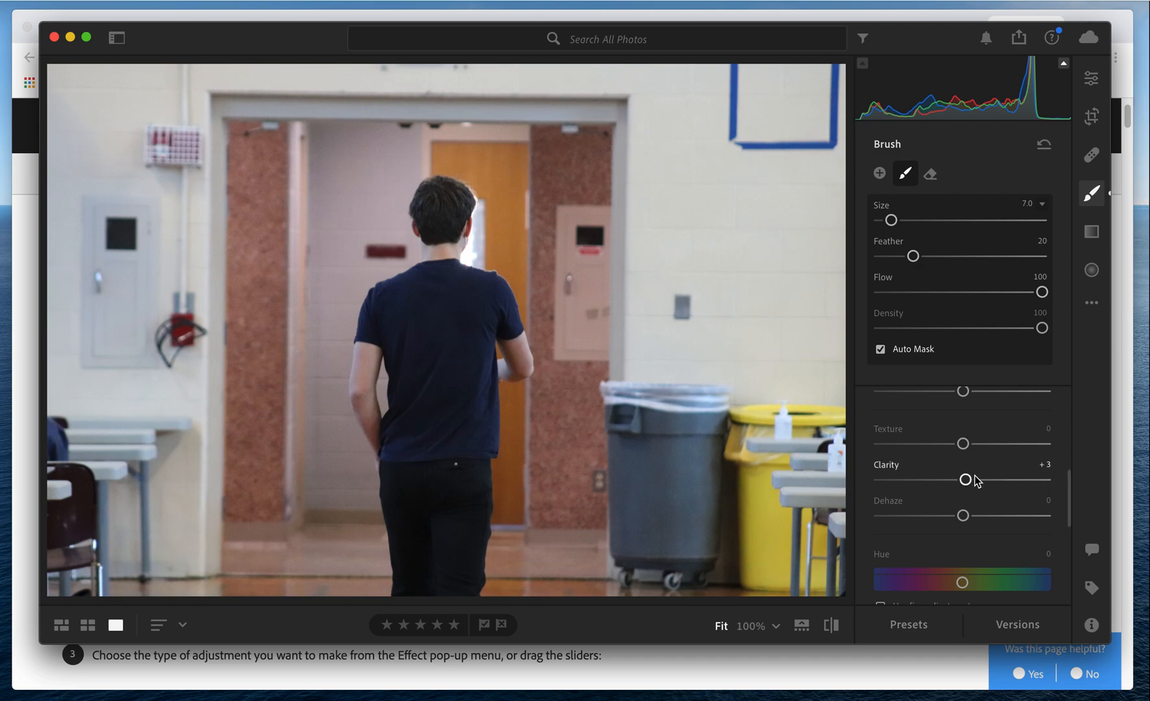
left_click_drag(957, 484, 935, 484)
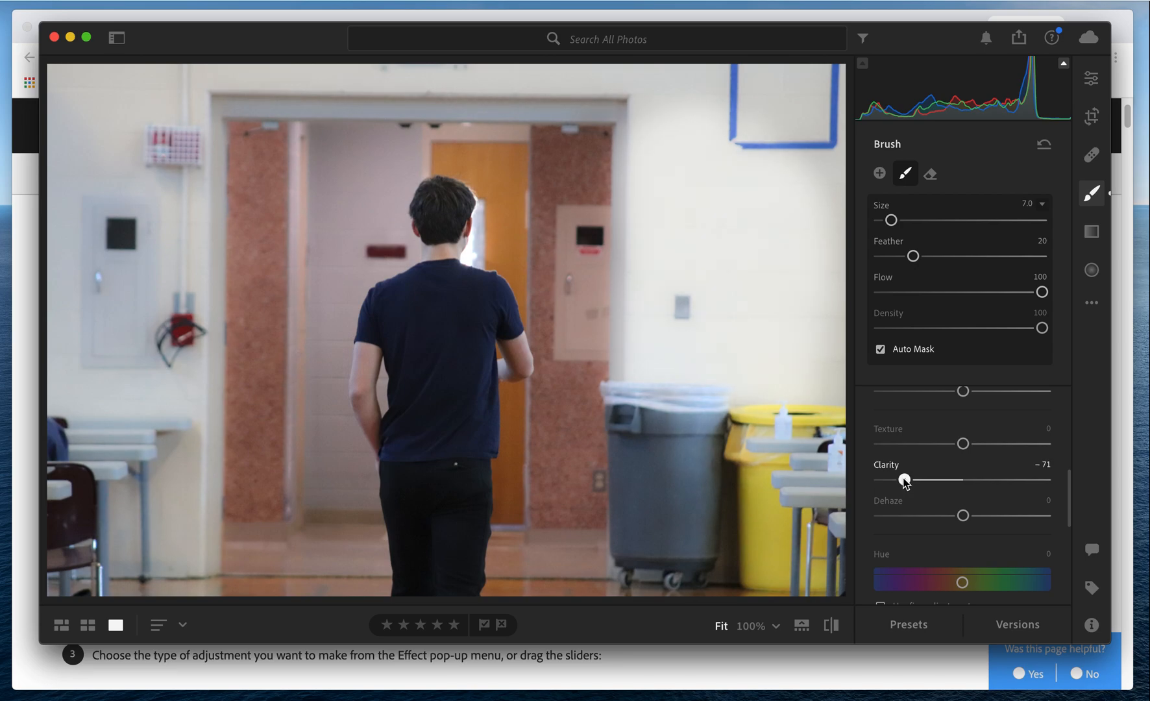
left_click_drag(913, 482, 940, 484)
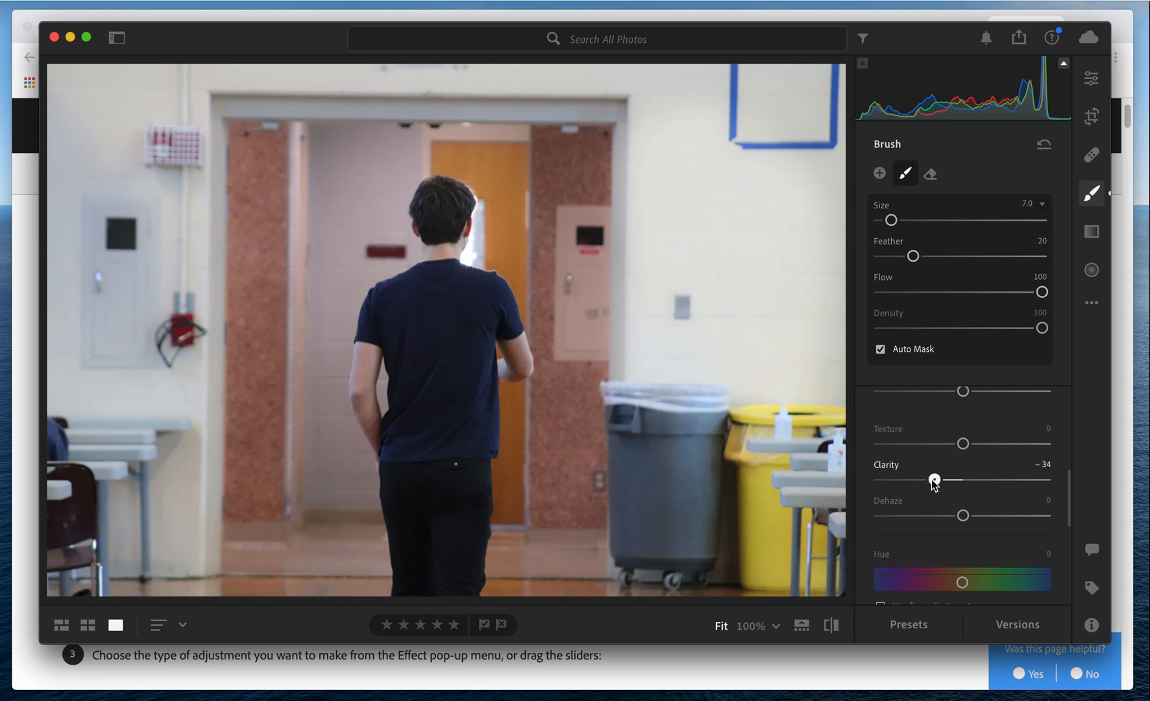
mouse_move(934, 483)
left_mouse_down()
mouse_move(968, 484)
mouse_move(937, 480)
left_mouse_up()
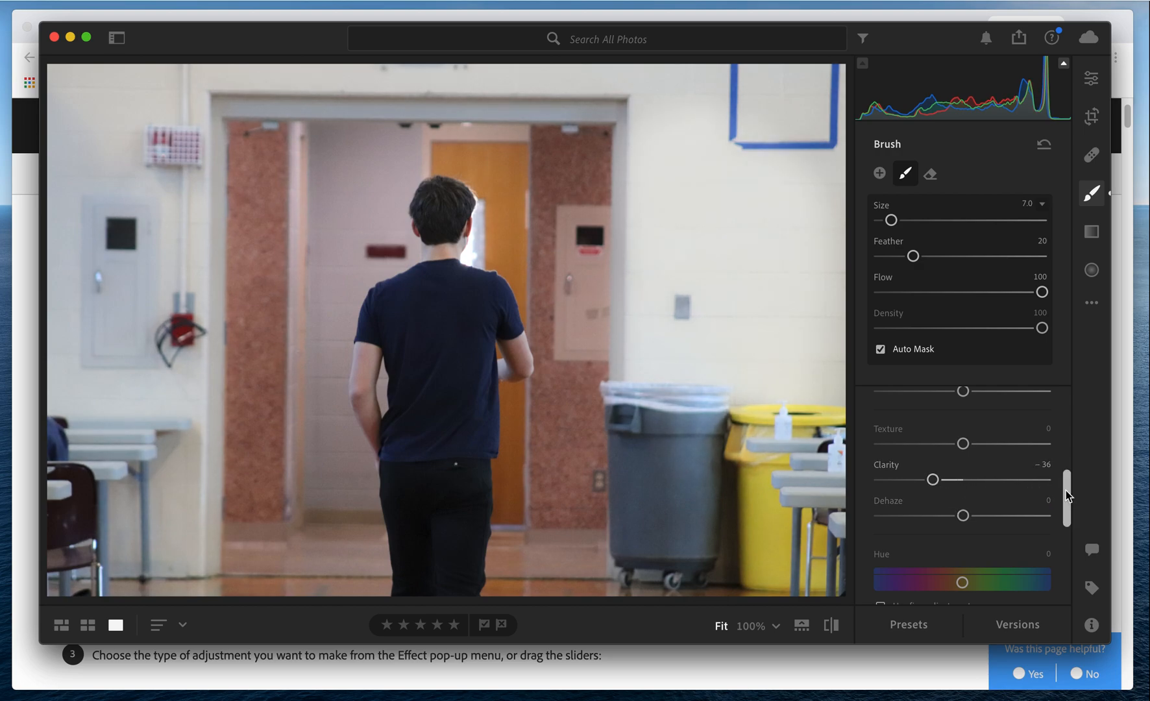
Colorize the masked background, trying purple and green before choosing a muted brownish-orange tint.
left_click_drag(1065, 489, 1057, 571)
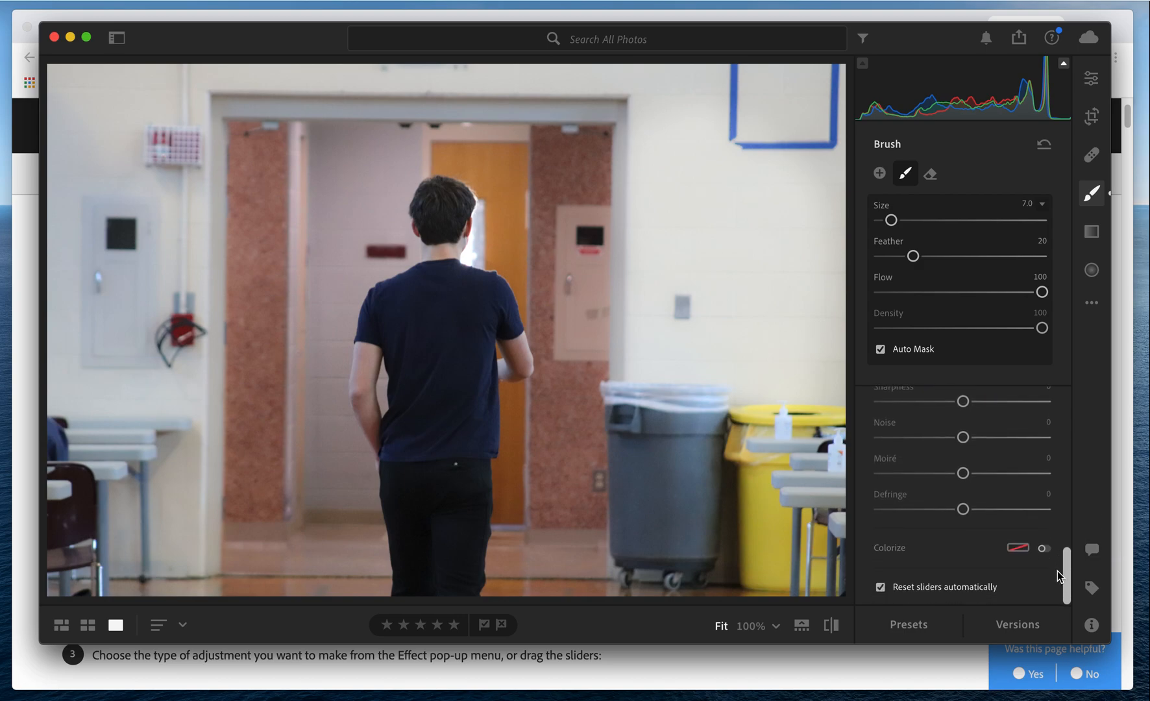
left_click(1014, 548)
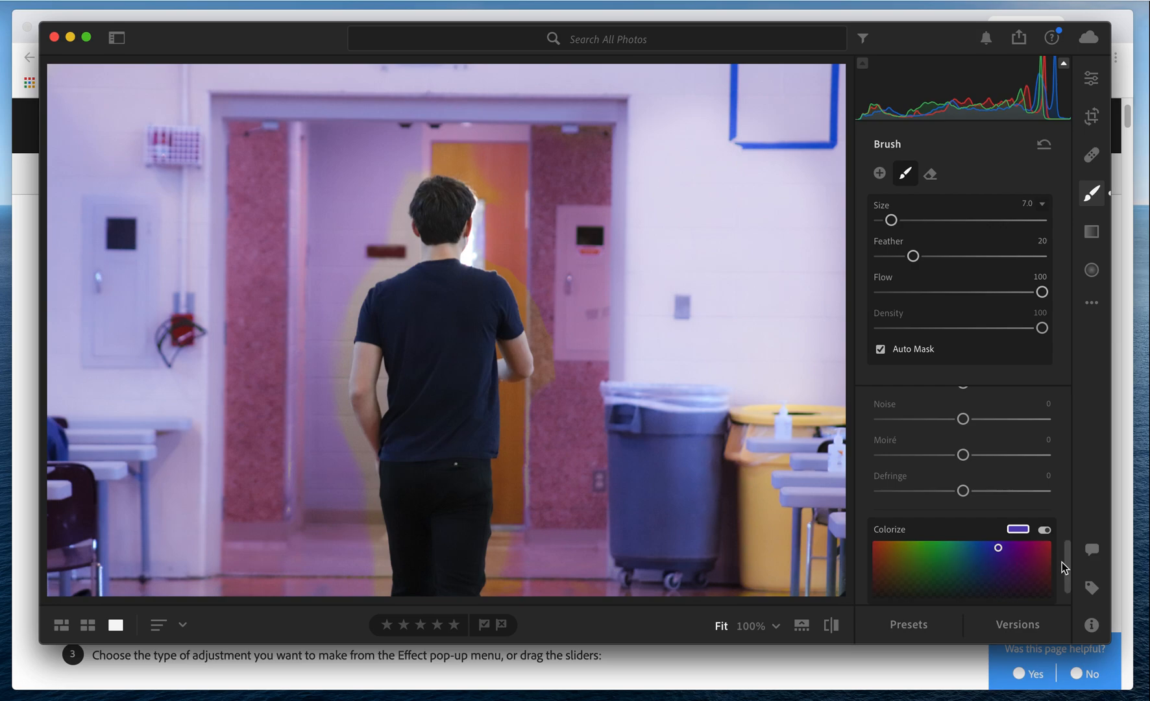
left_click_drag(1068, 563, 1068, 575)
mouse_move(909, 506)
left_mouse_down()
mouse_move(935, 512)
mouse_move(929, 544)
mouse_move(934, 503)
mouse_move(934, 520)
left_mouse_up()
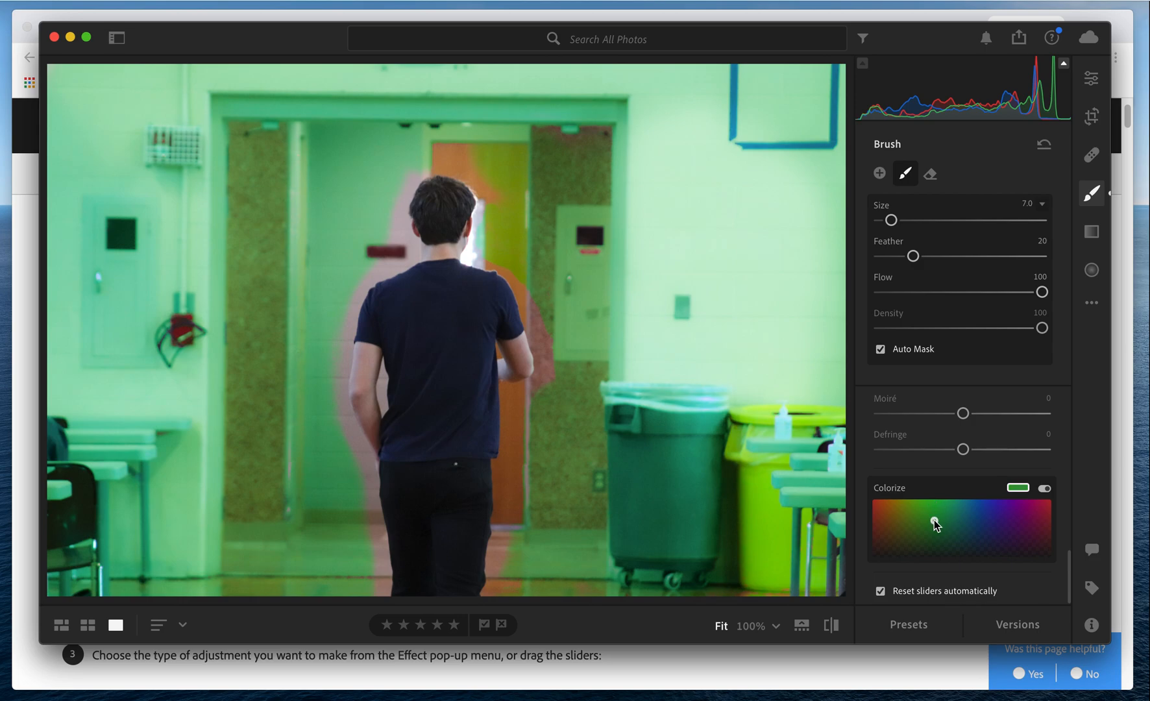
left_click(929, 534)
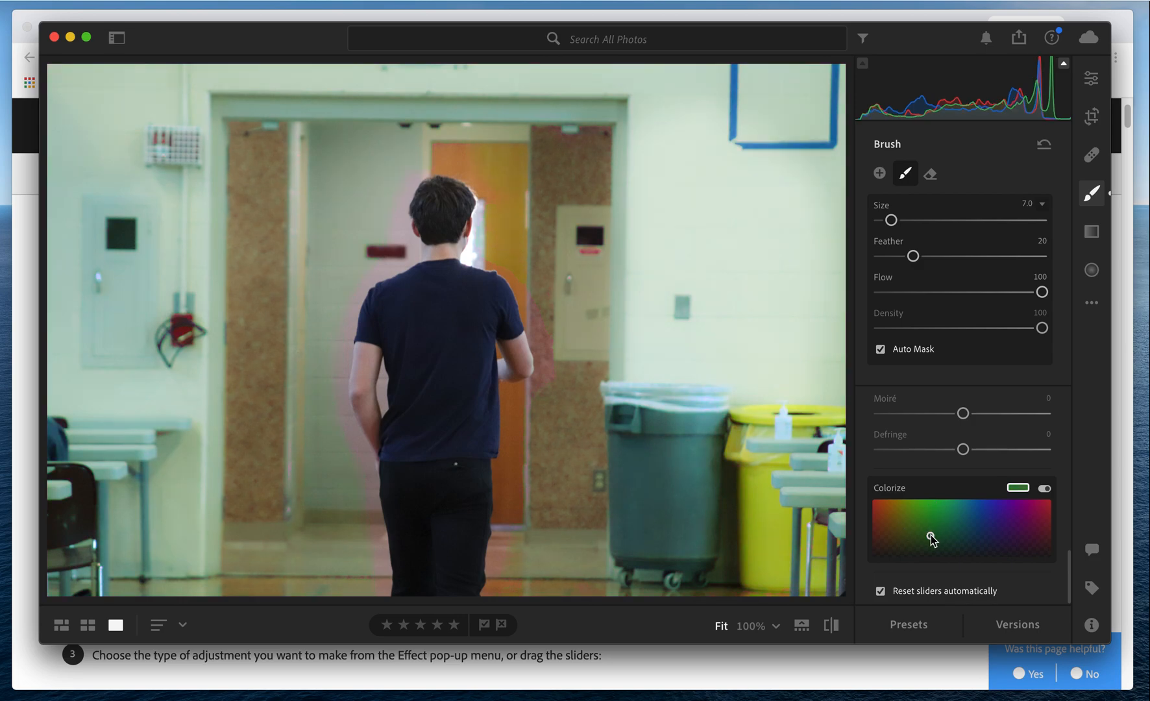
left_click(902, 538)
left_click_drag(903, 541, 896, 542)
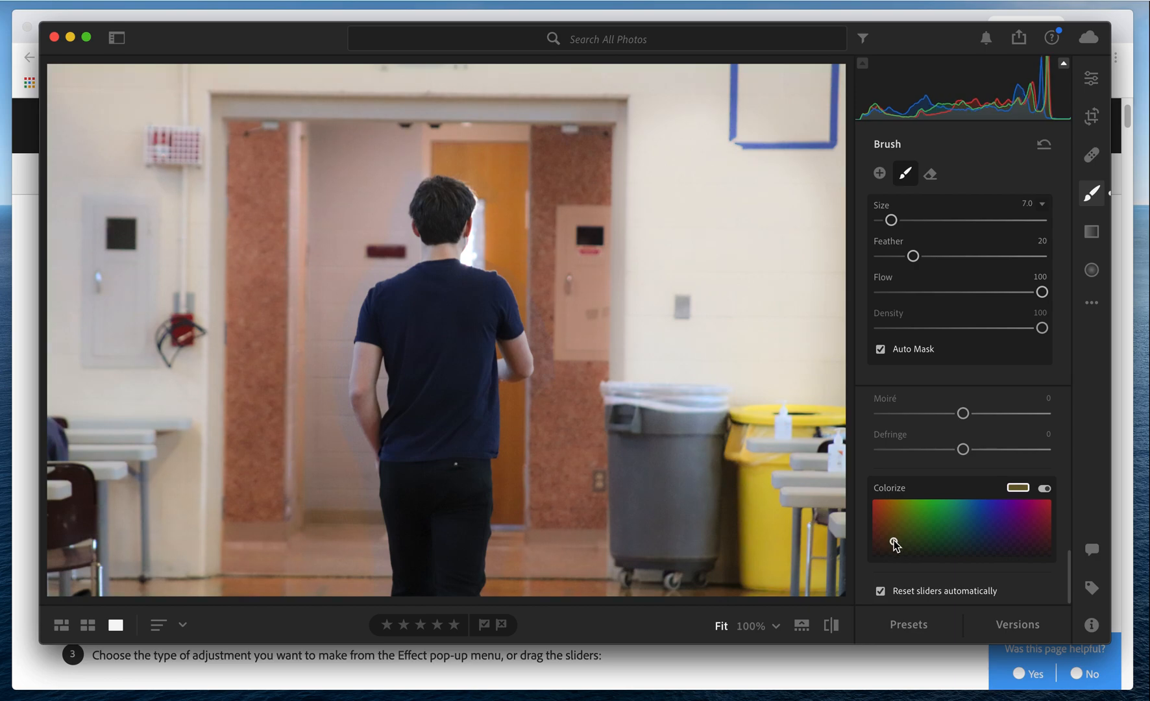
left_click(889, 539)
left_click(887, 531)
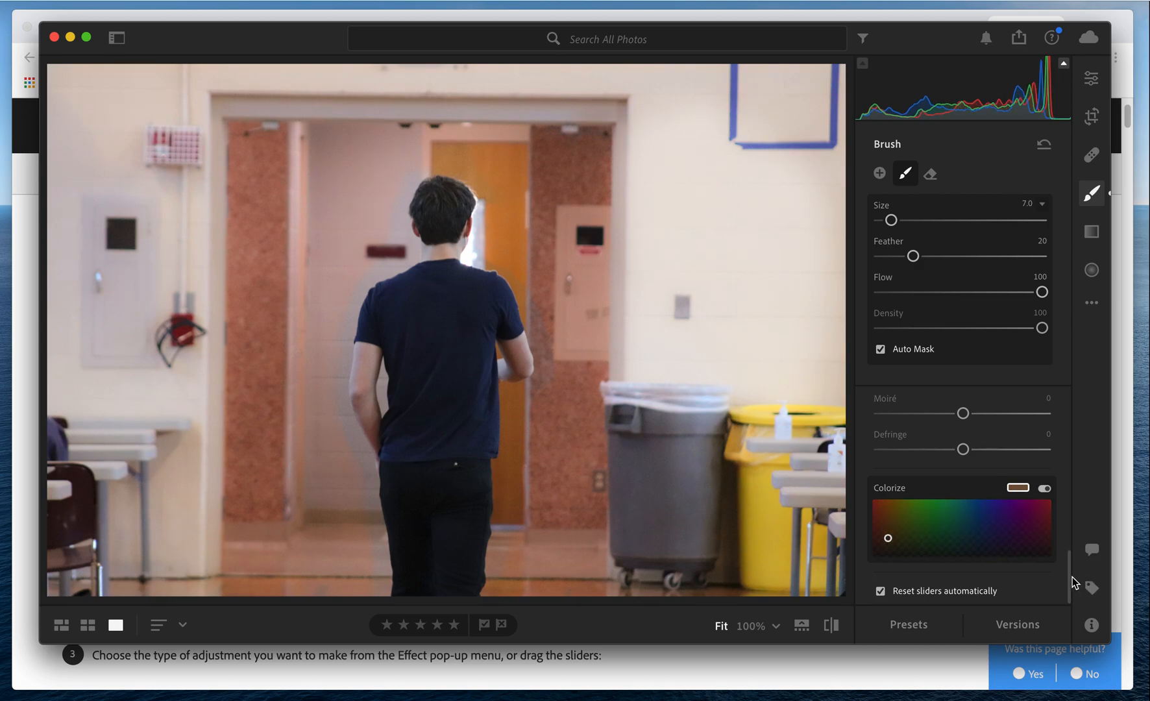
Leave the Brush tool and return to the photo's general edit adjustments.
left_click_drag(1071, 582, 1064, 431)
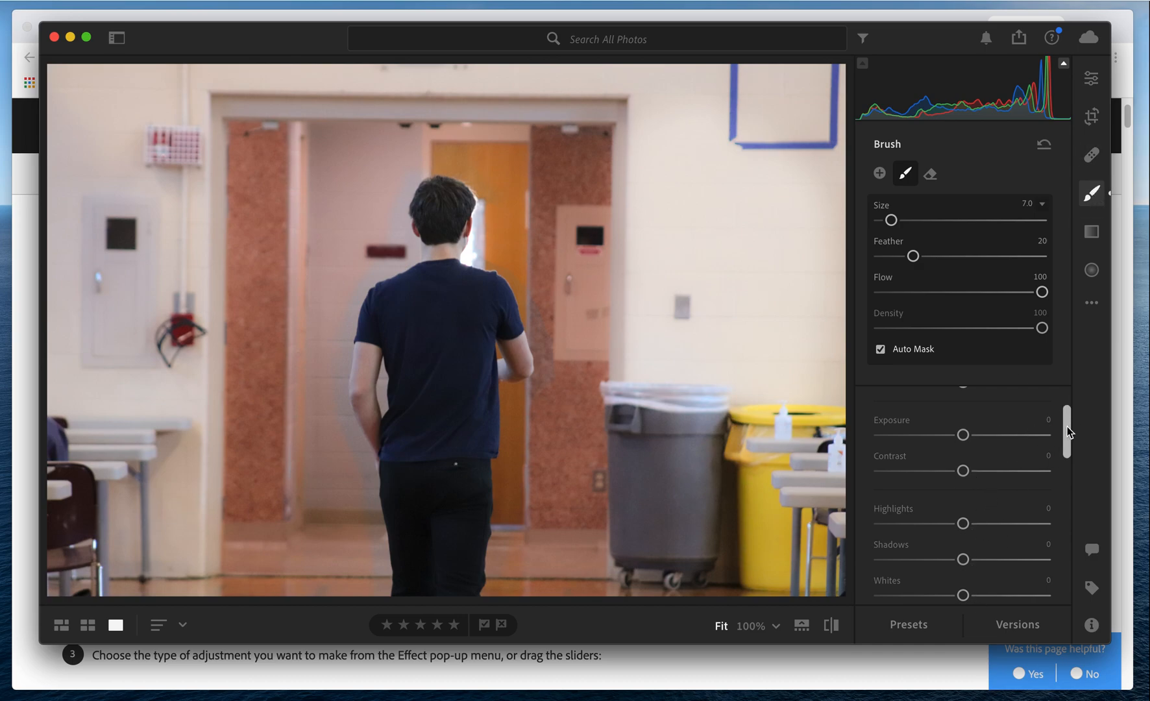
mouse_move(1066, 427)
left_mouse_down()
mouse_move(1069, 536)
mouse_move(1055, 397)
left_mouse_up()
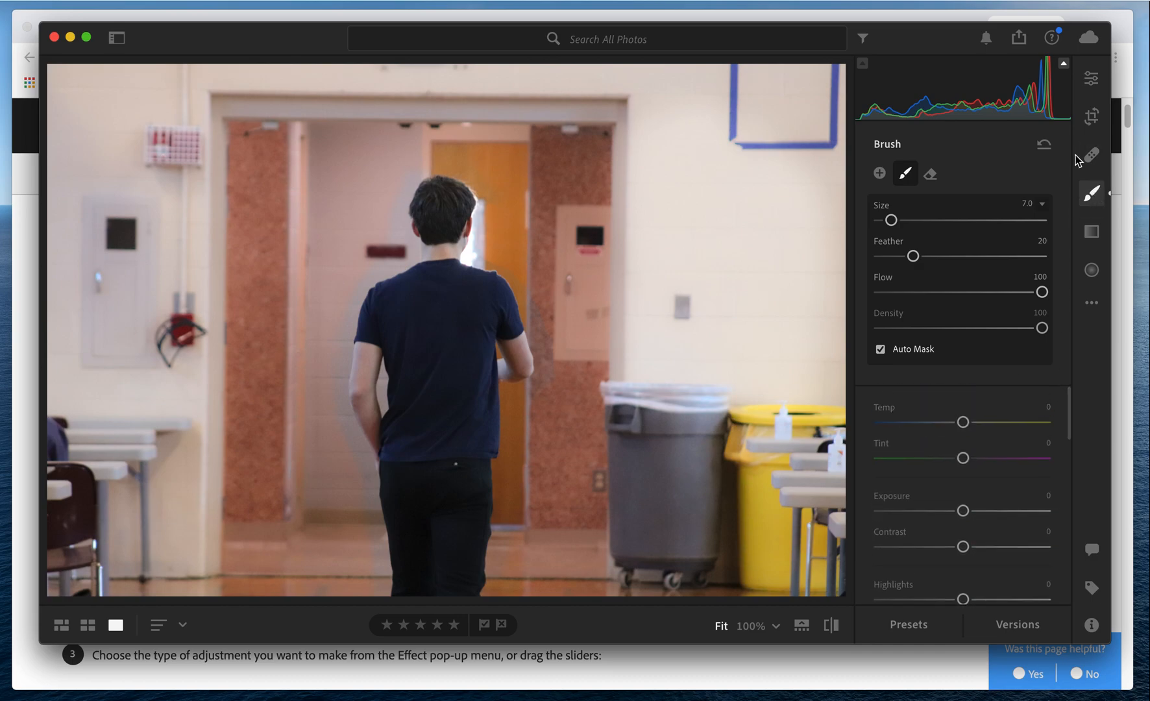
left_click(1092, 80)
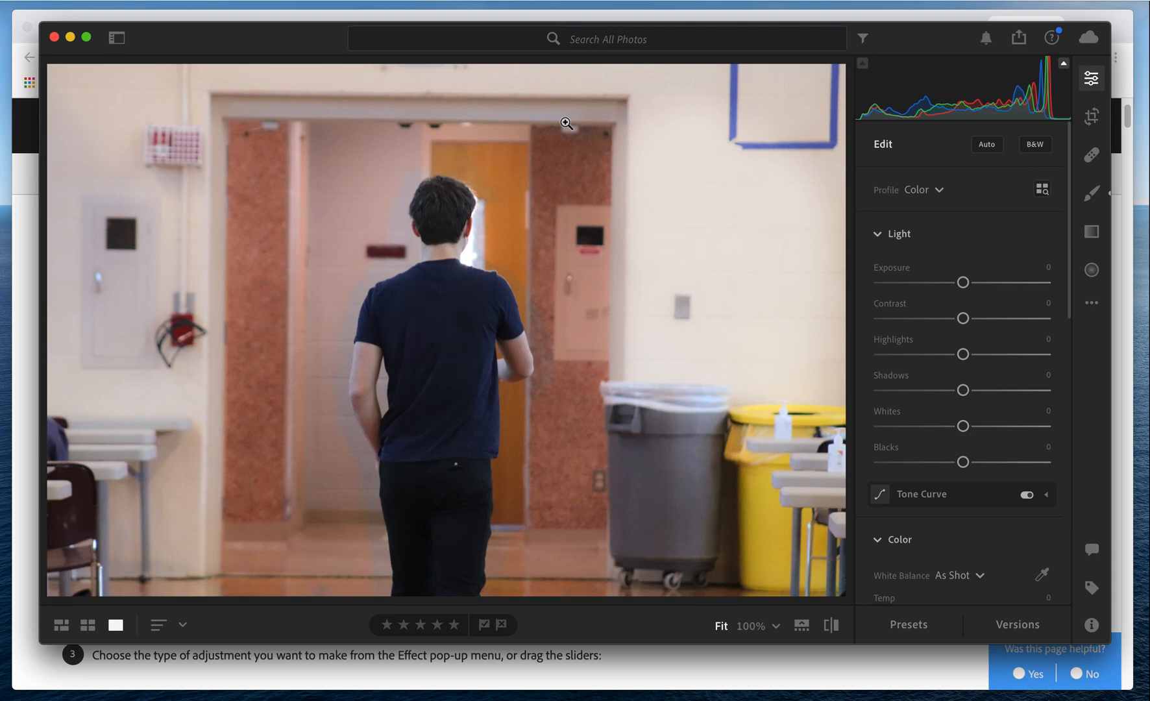
Save the current edit as a named version called mask1 and close the versions list.
left_click(1017, 625)
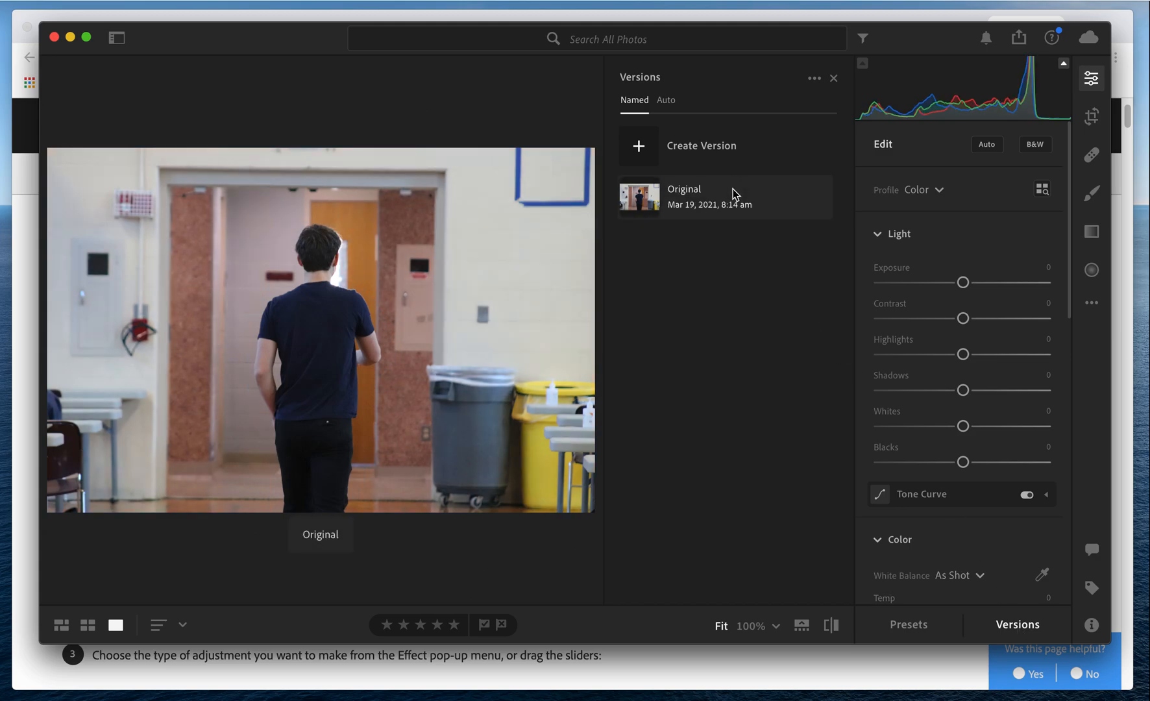
left_click(640, 148)
type("mask1")
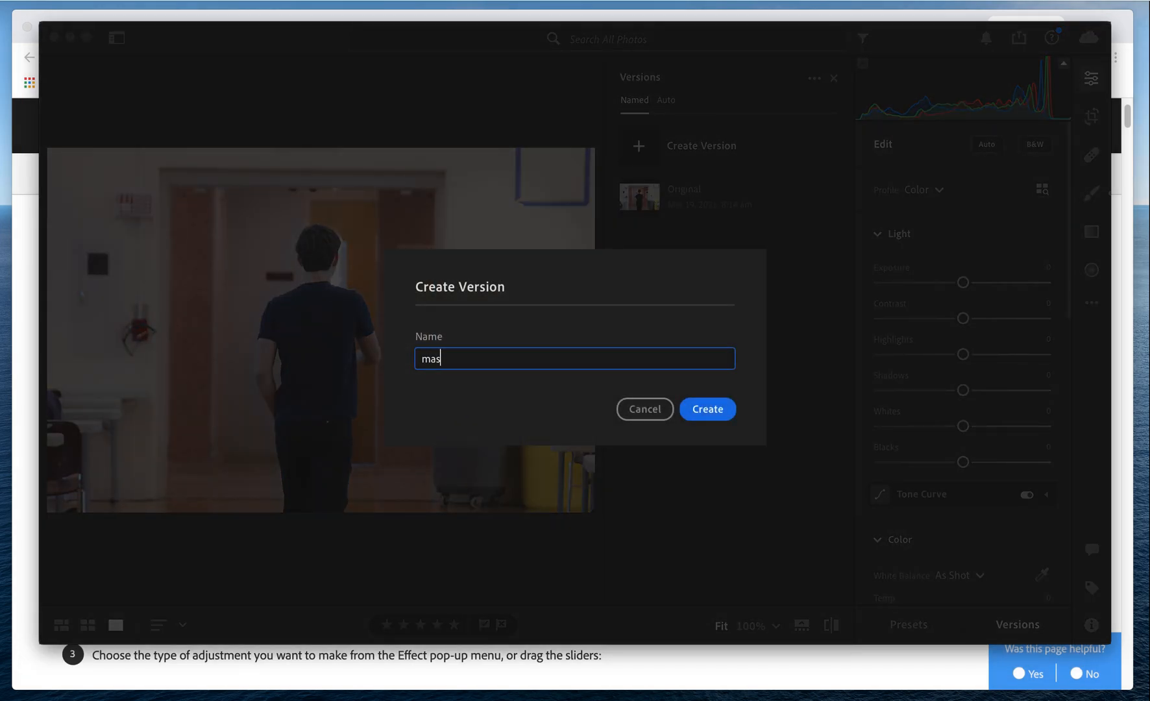
left_click(720, 420)
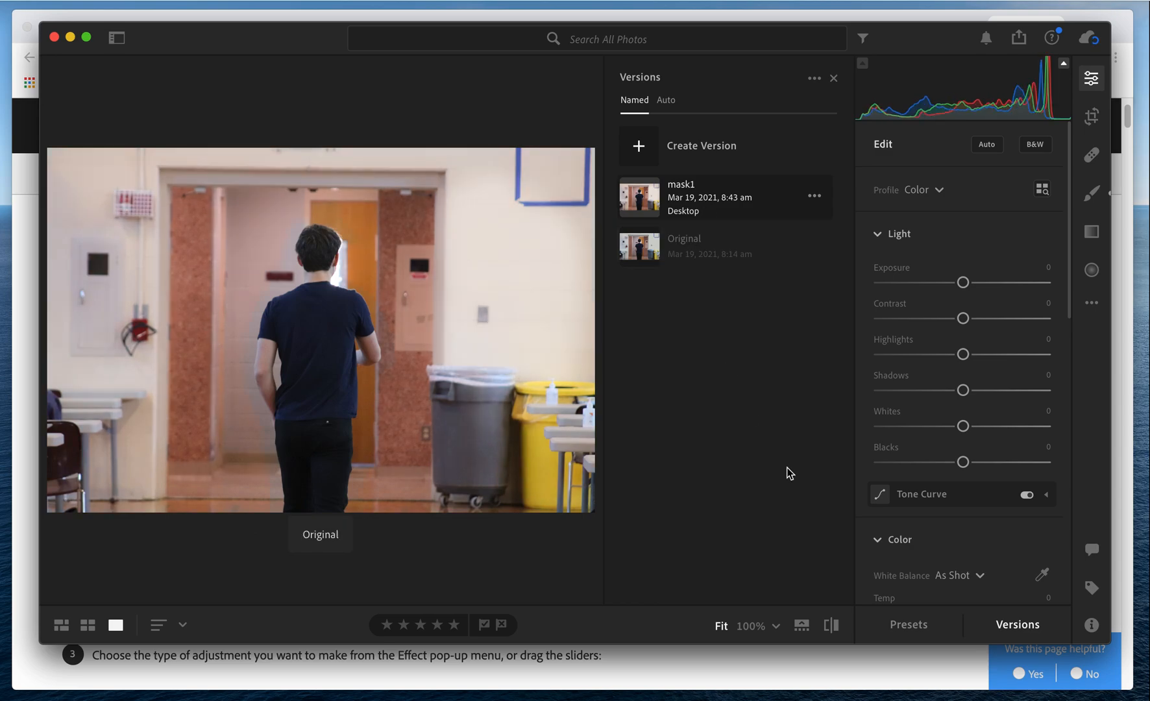
left_click(1003, 622)
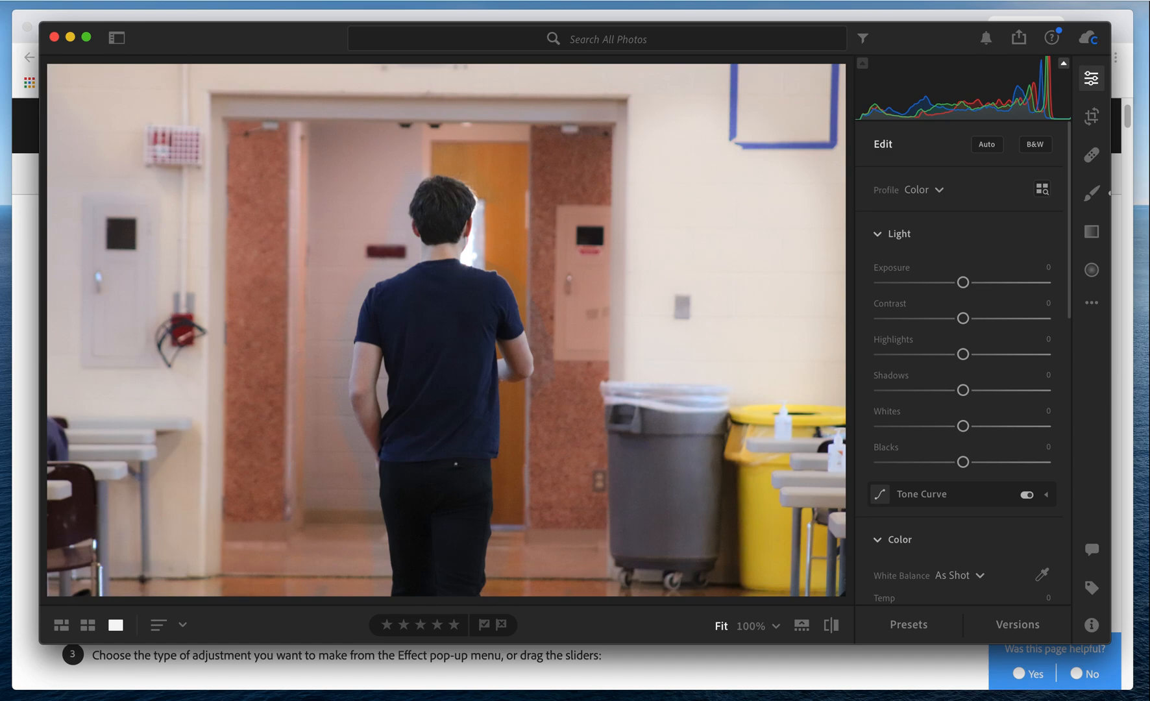